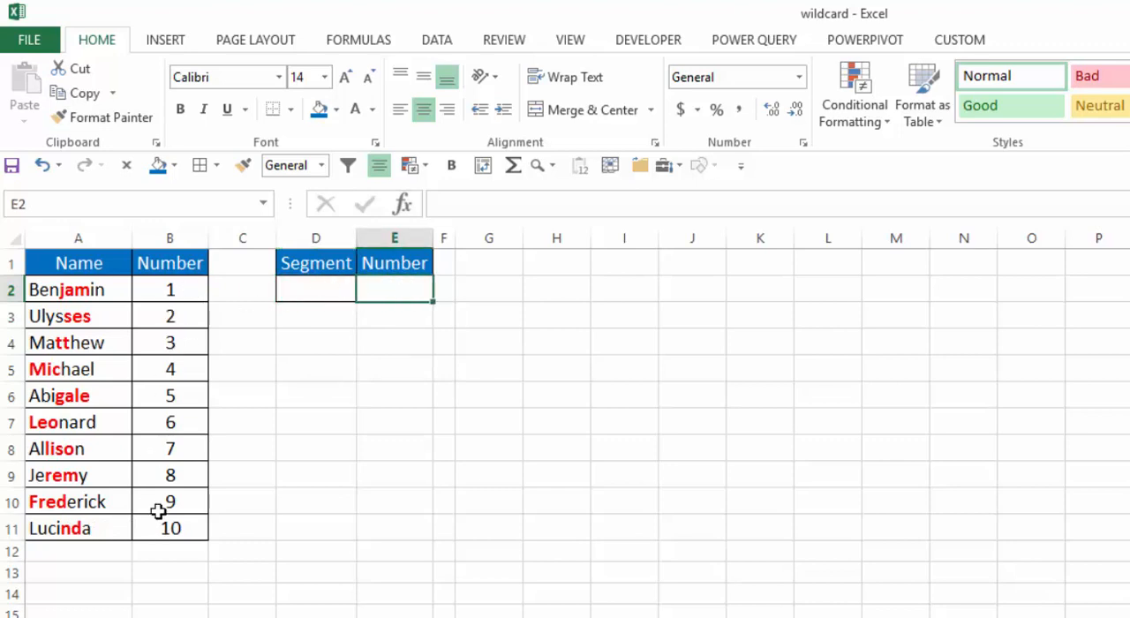
- Examine the name segments available in the dropdown list of Segment cell D2 without choosing one
left_click(318, 291)
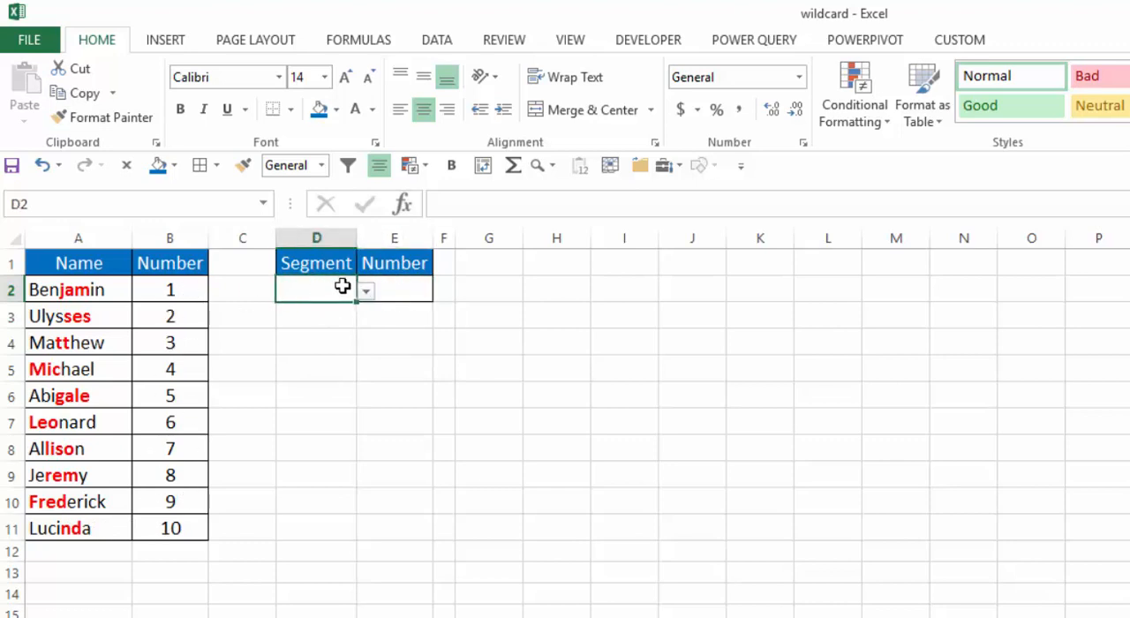
left_click(367, 292)
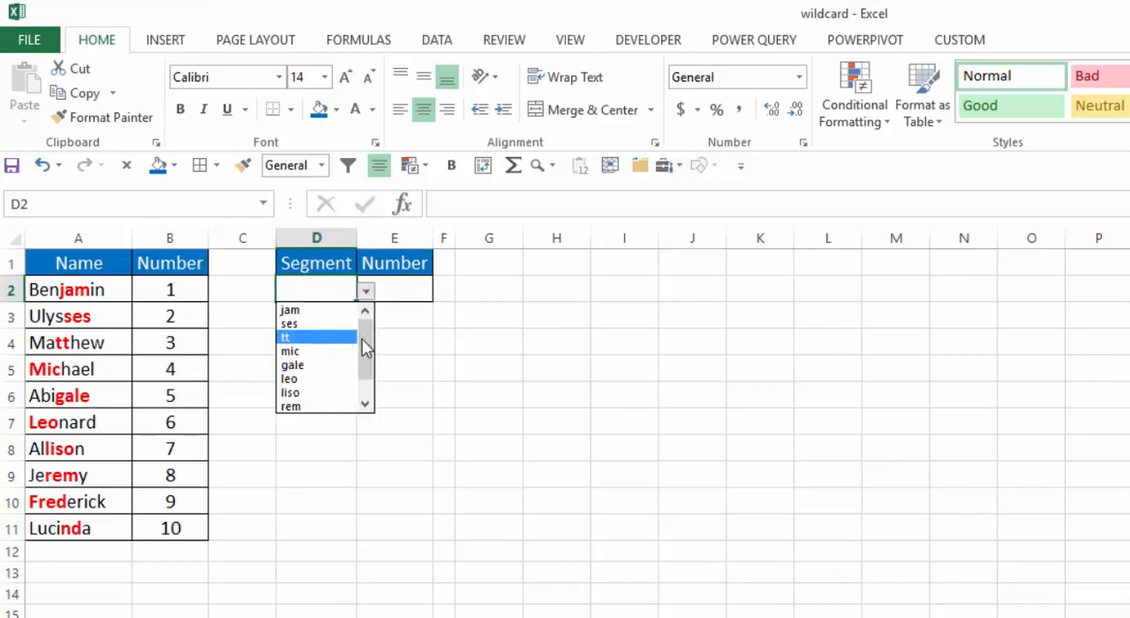
mouse_move(364, 345)
left_mouse_down()
mouse_move(367, 374)
mouse_move(366, 331)
left_mouse_up()
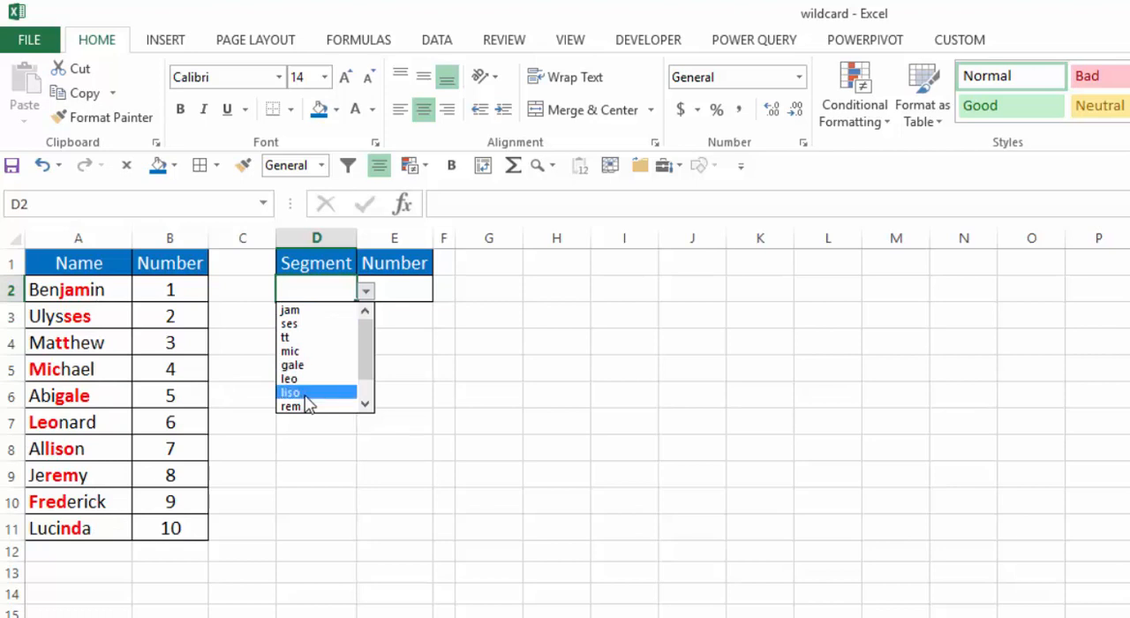
key("Escape")
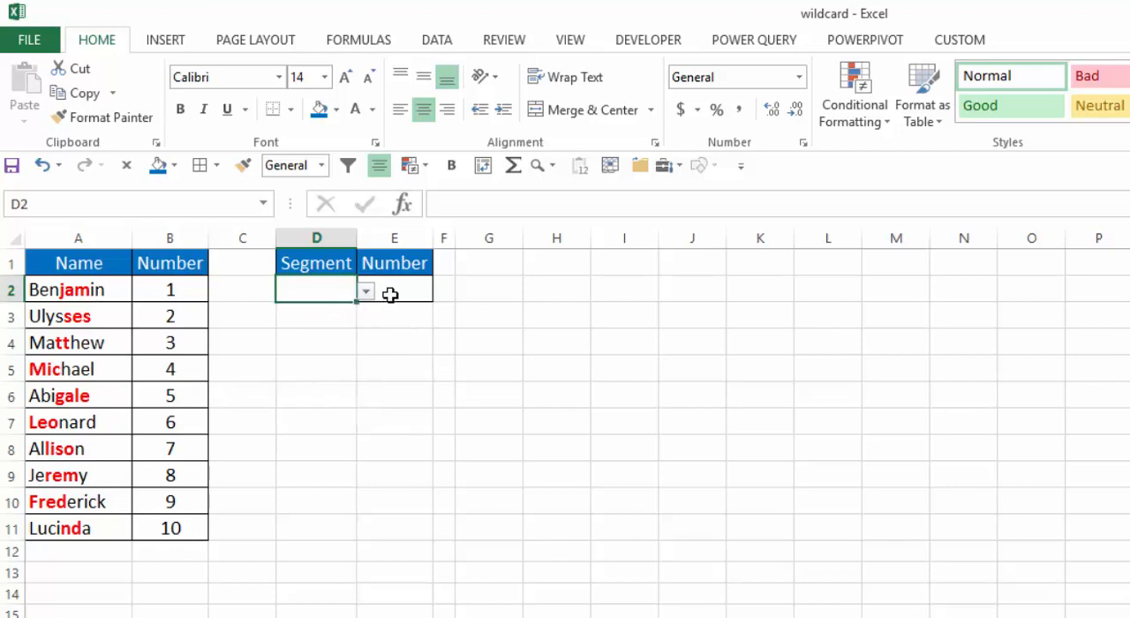
- Enter the exact-match formula =VLOOKUP(D2,A2:B11,2,0) in Number cell E2
left_click(394, 294)
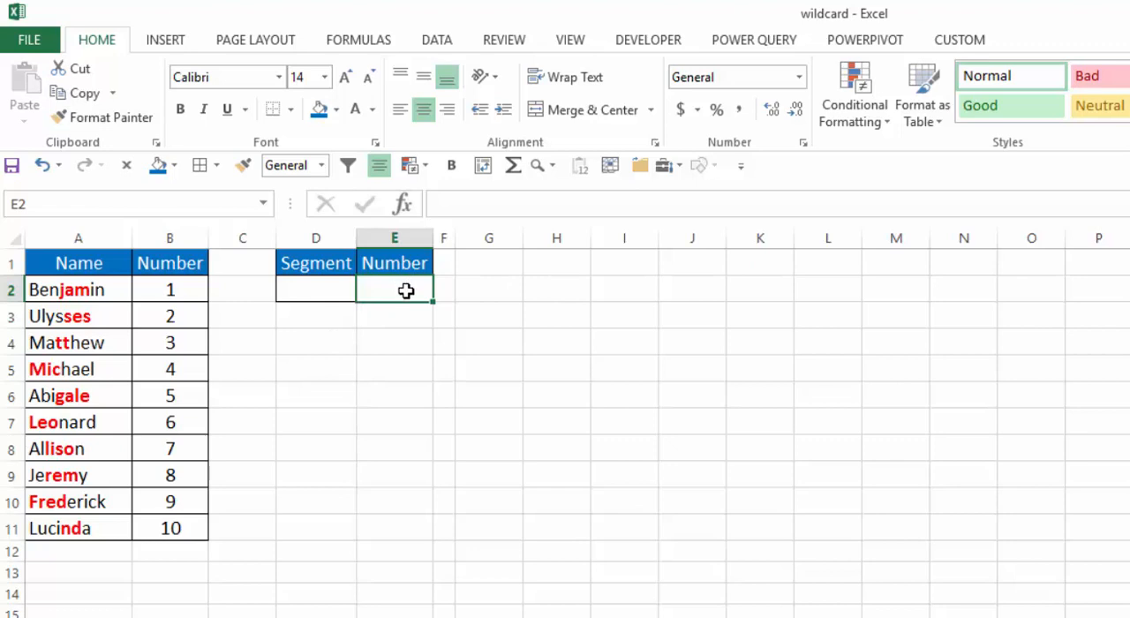
type("=vl")
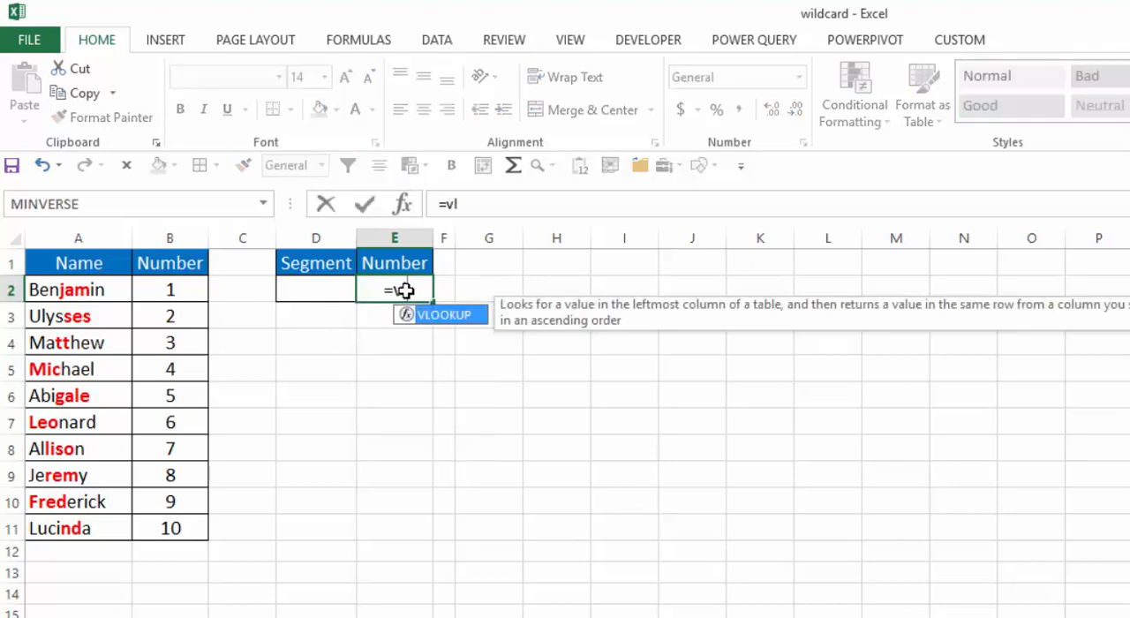
key("Tab")
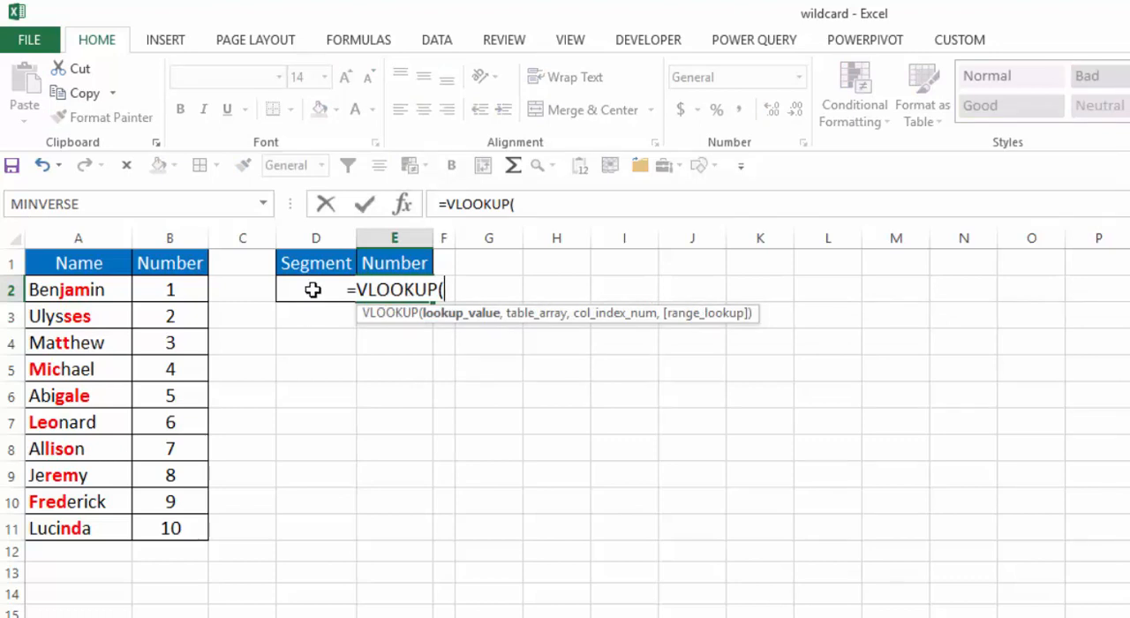
type("d2,")
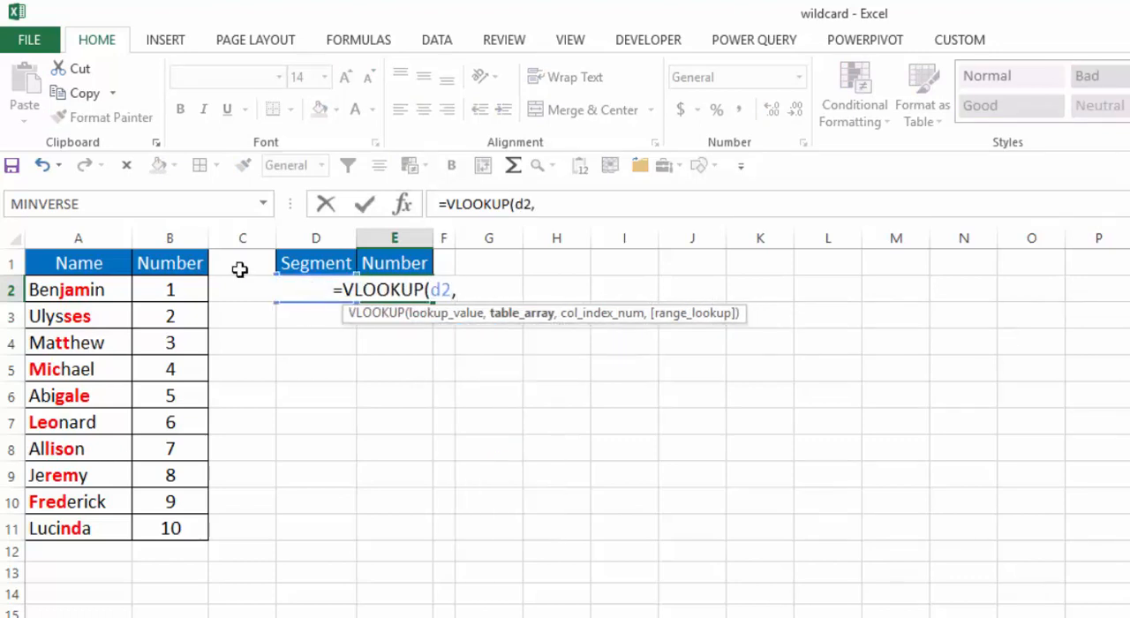
left_click_drag(76, 289, 138, 521)
type(",")
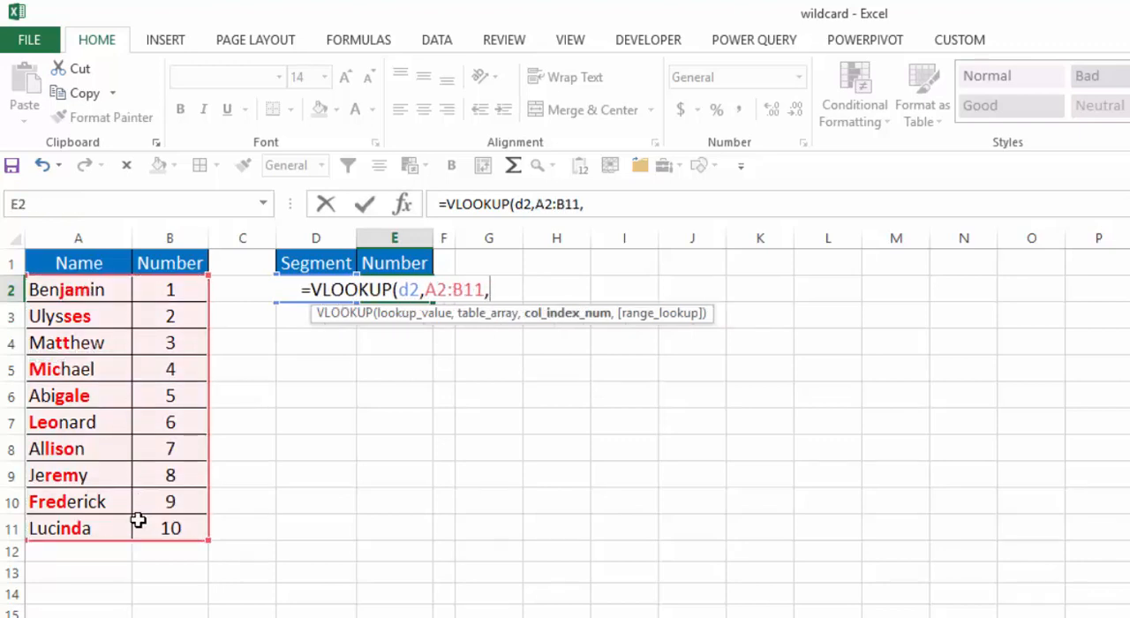
type("2,")
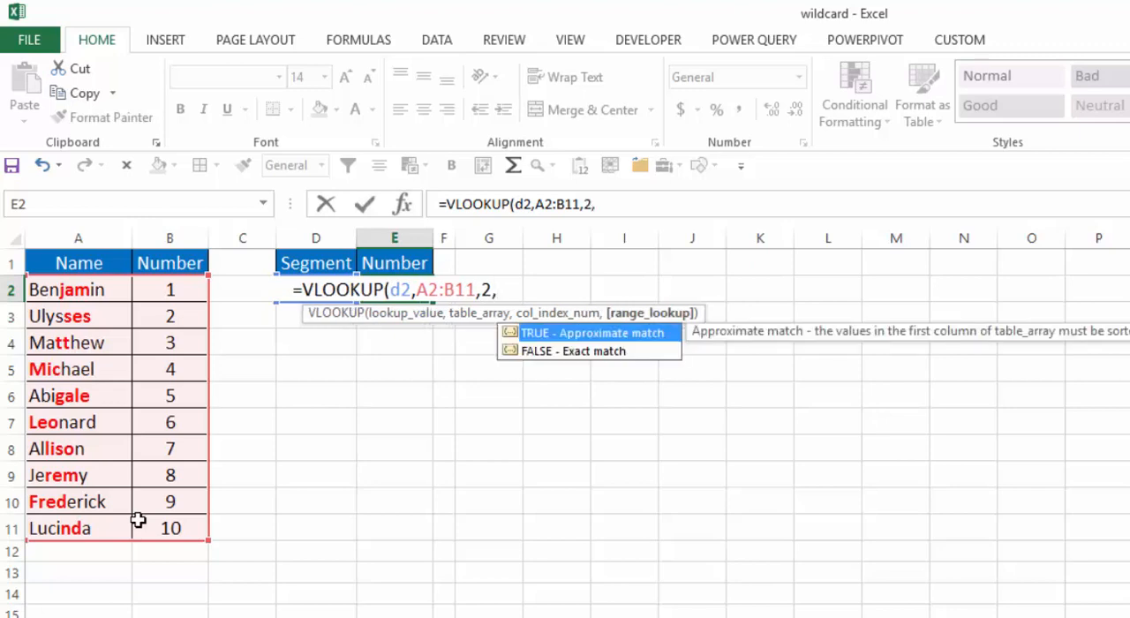
type("0)")
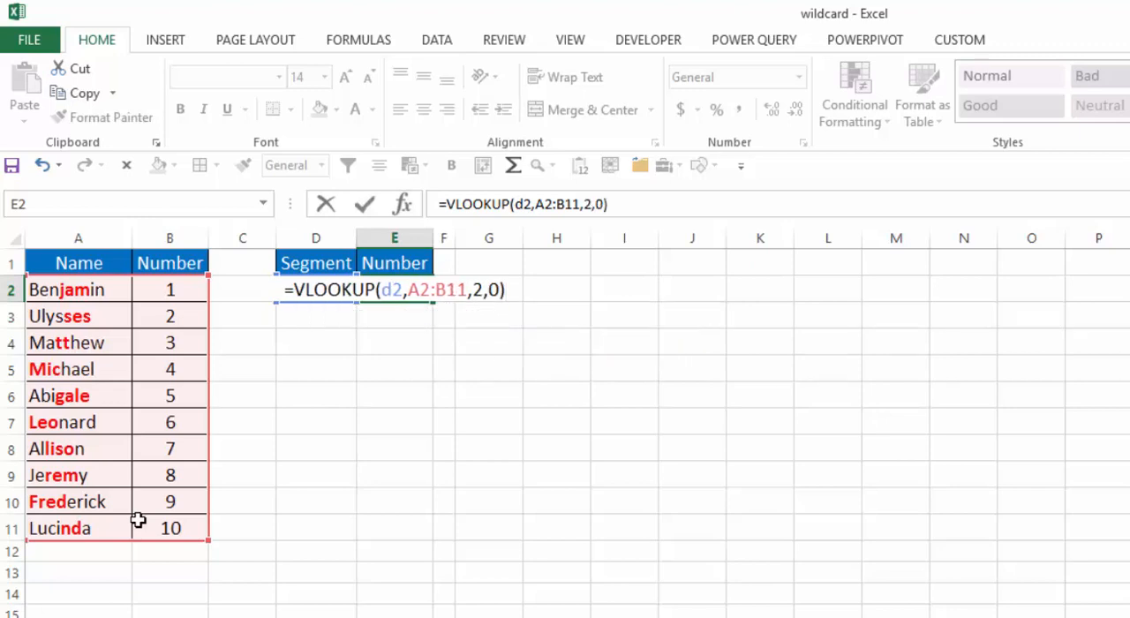
key("Return")
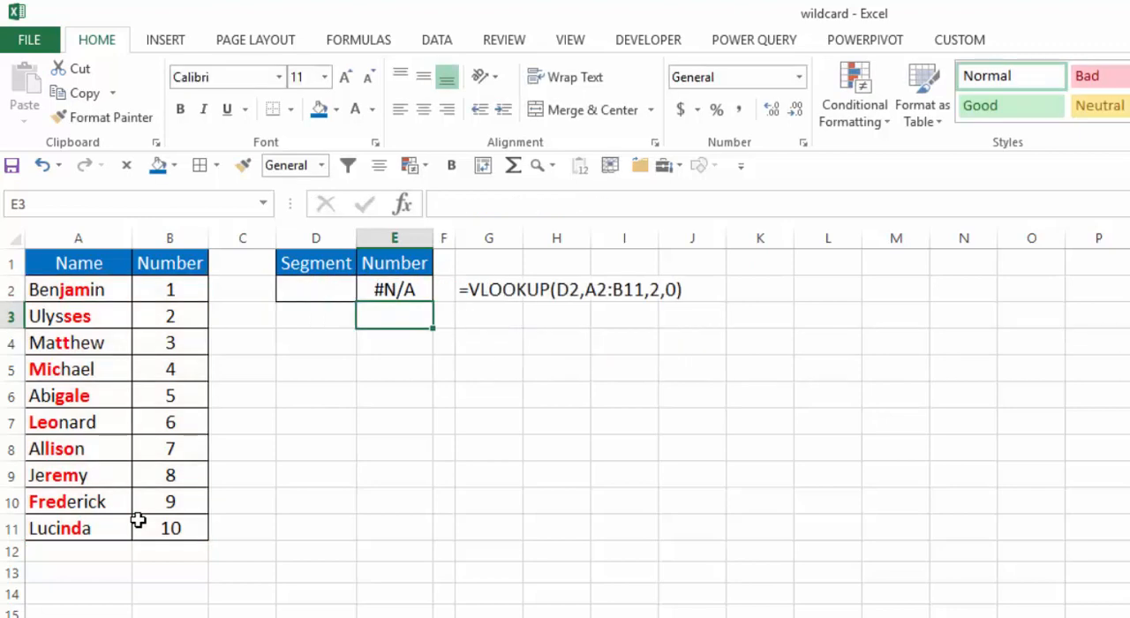
- Test the exact-match lookup by choosing several segments in D2, starting with ses and ending with fred
left_click(331, 291)
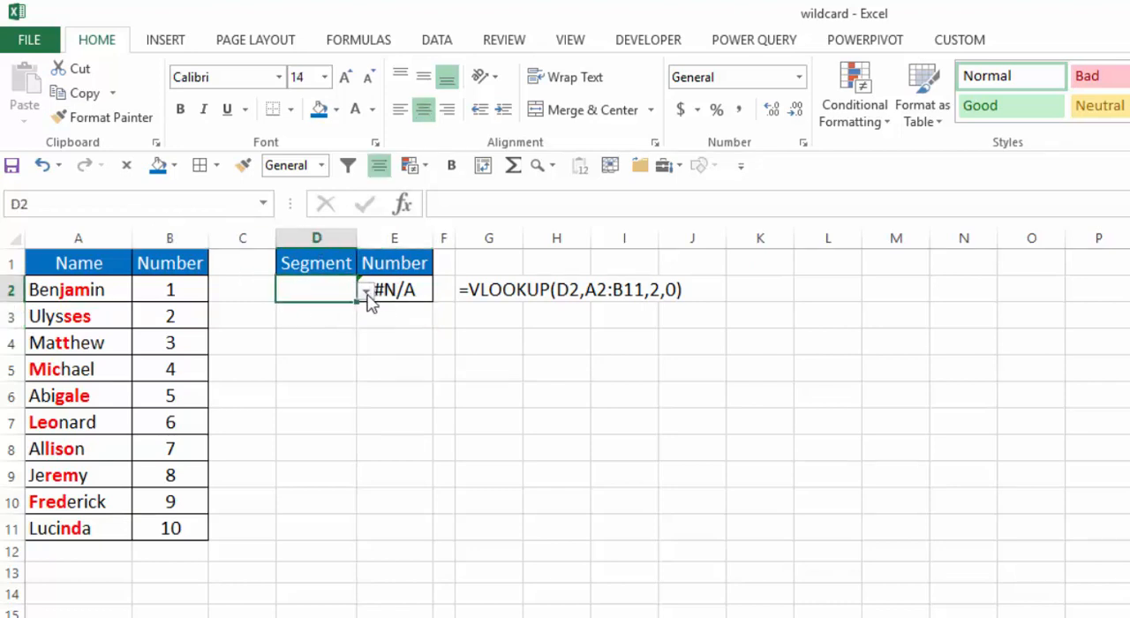
left_click(365, 291)
left_click(309, 323)
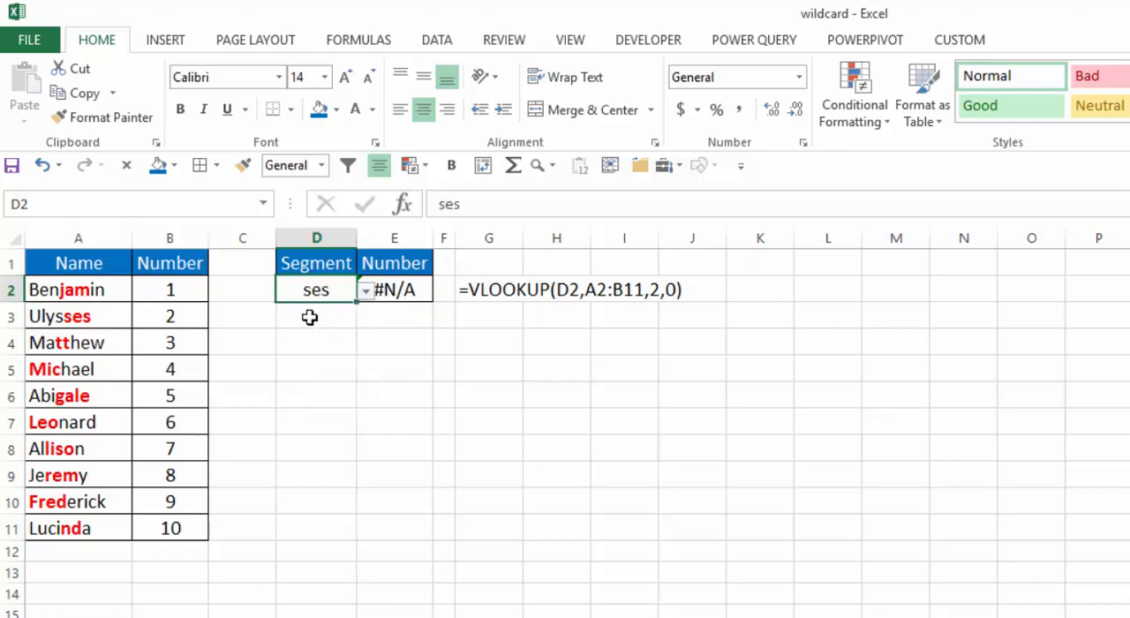
left_click(367, 294)
left_click(346, 357)
left_click(369, 295)
left_click(366, 399)
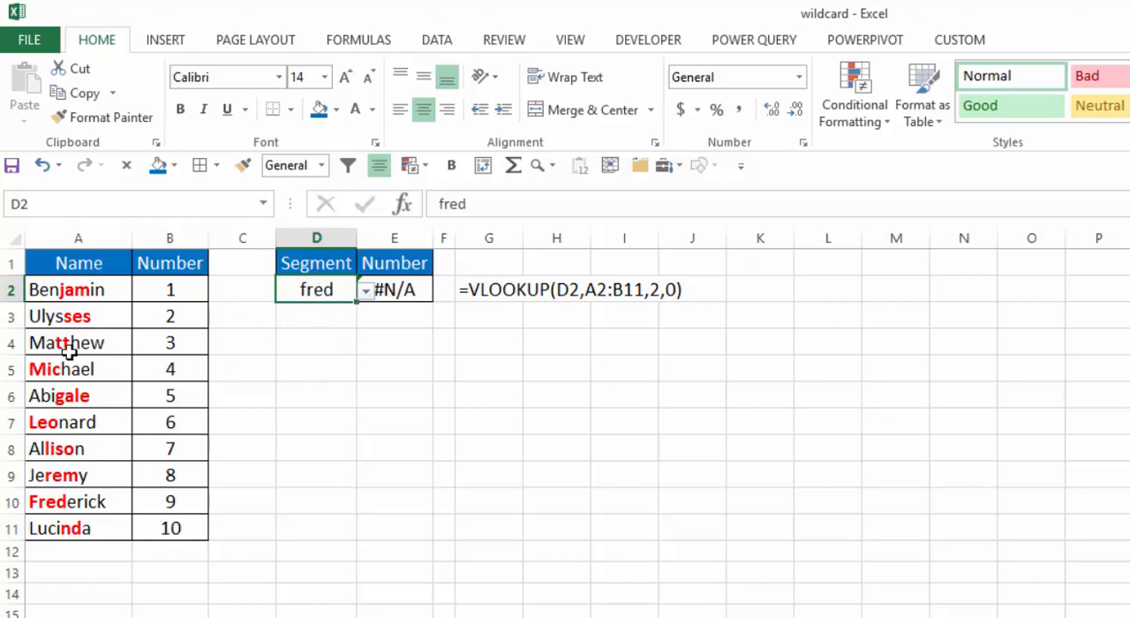
- Change the range_lookup argument of the VLOOKUP in E2 to 1 for an approximate match
left_click(397, 289)
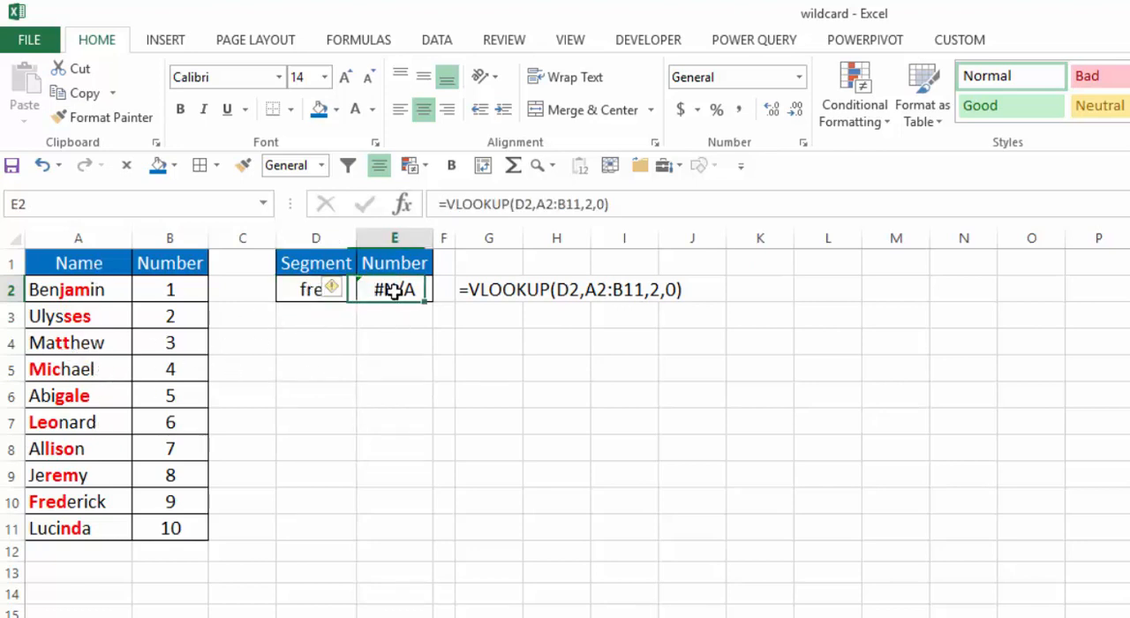
left_click(606, 205)
key("BackSpace")
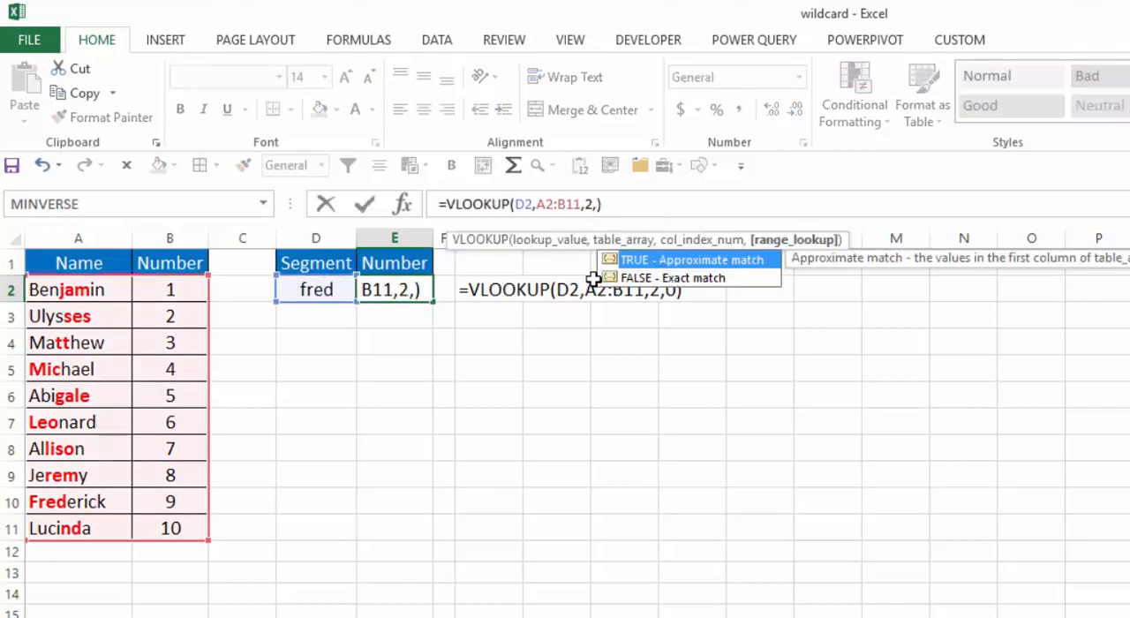
type("1")
key("Return")
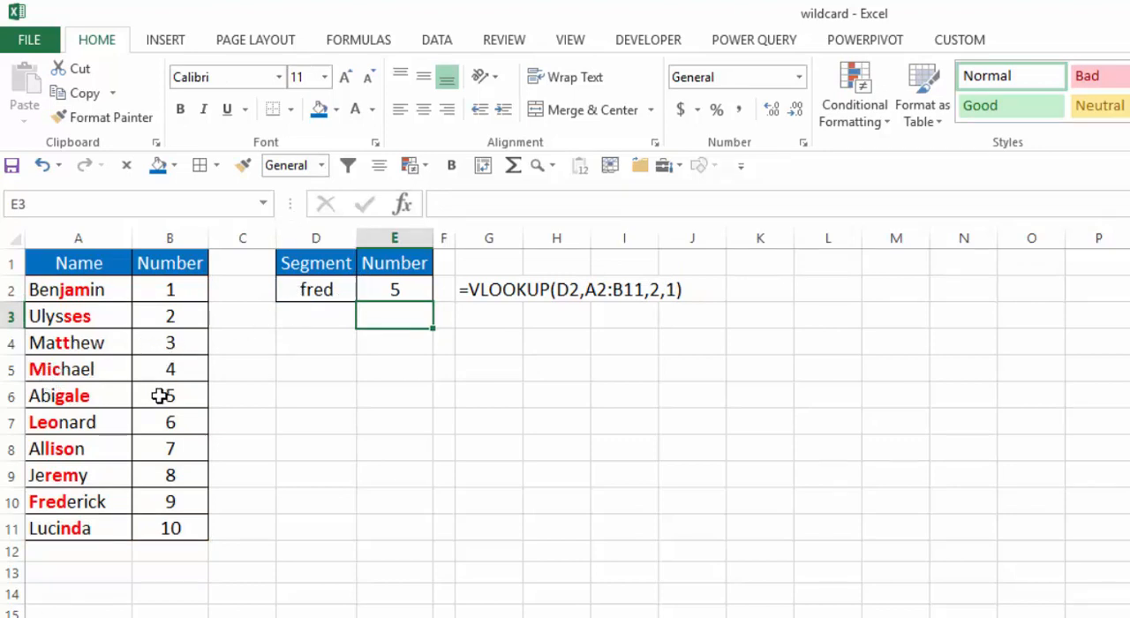
- Choose the segment tt in D2 to test the approximate-match lookup
left_click(313, 292)
left_click(365, 291)
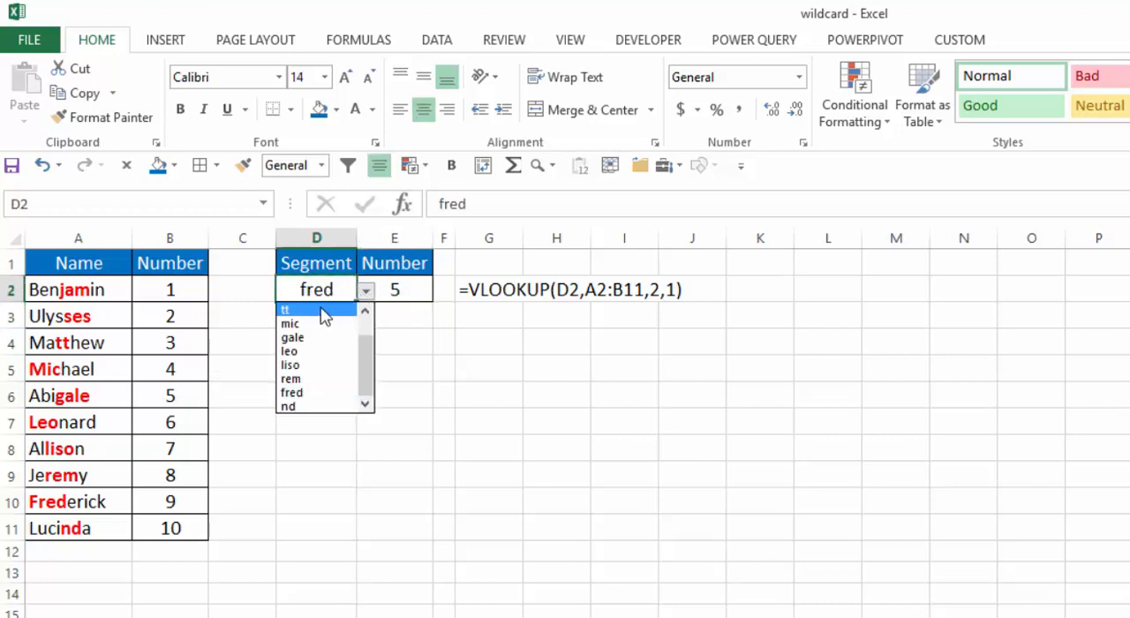
left_click(324, 311)
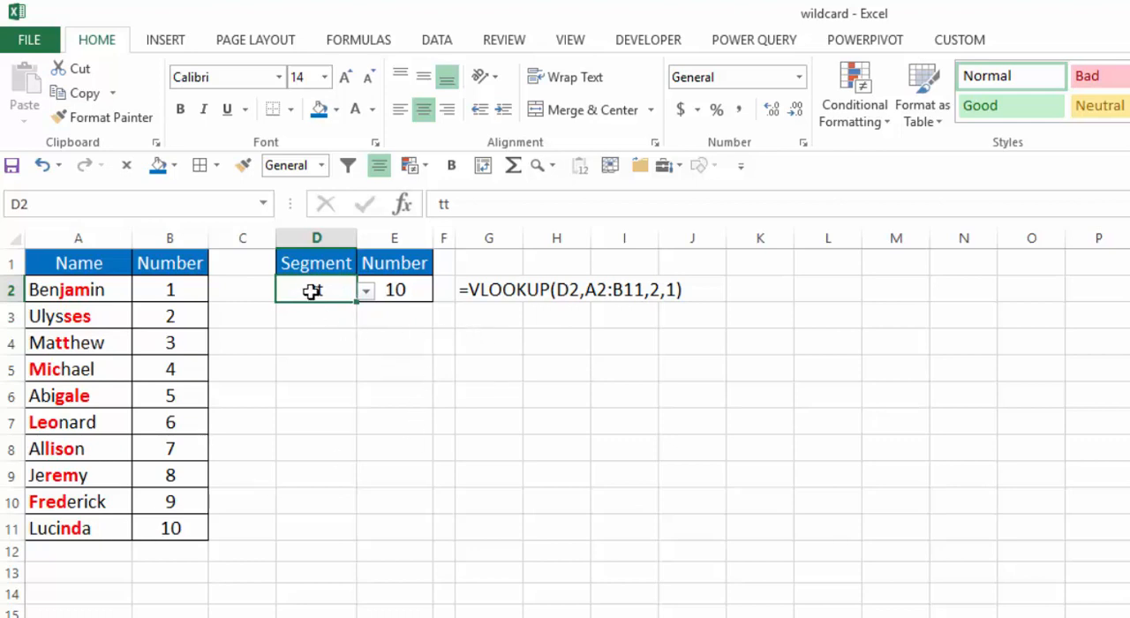
- Clear the segment in D2 and the VLOOKUP formula in E2
key("Delete")
left_click(396, 288)
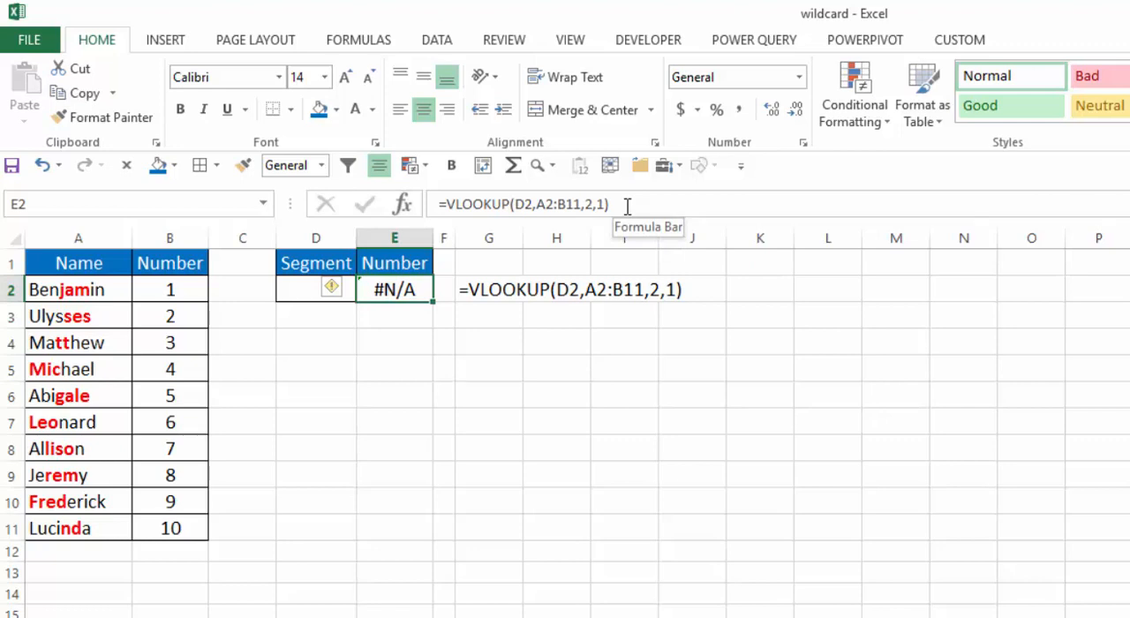
key("Delete")
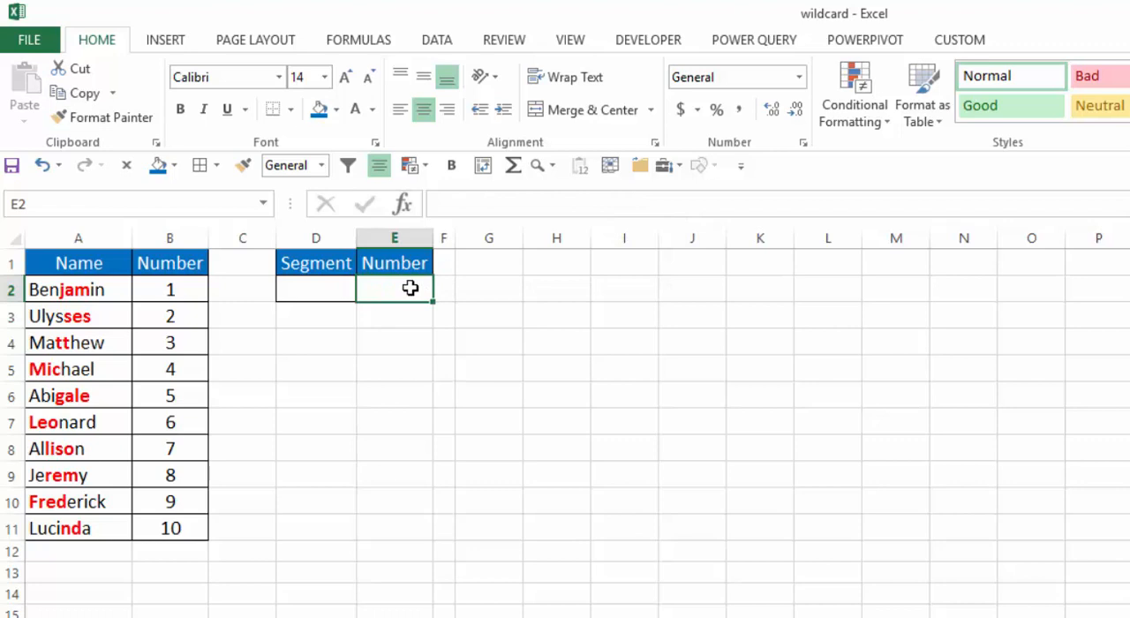
- Enter the wildcard lookup formula =VLOOKUP("*"&D2&"*",A2:B11,2,0) in Number cell E2
type("=vl")
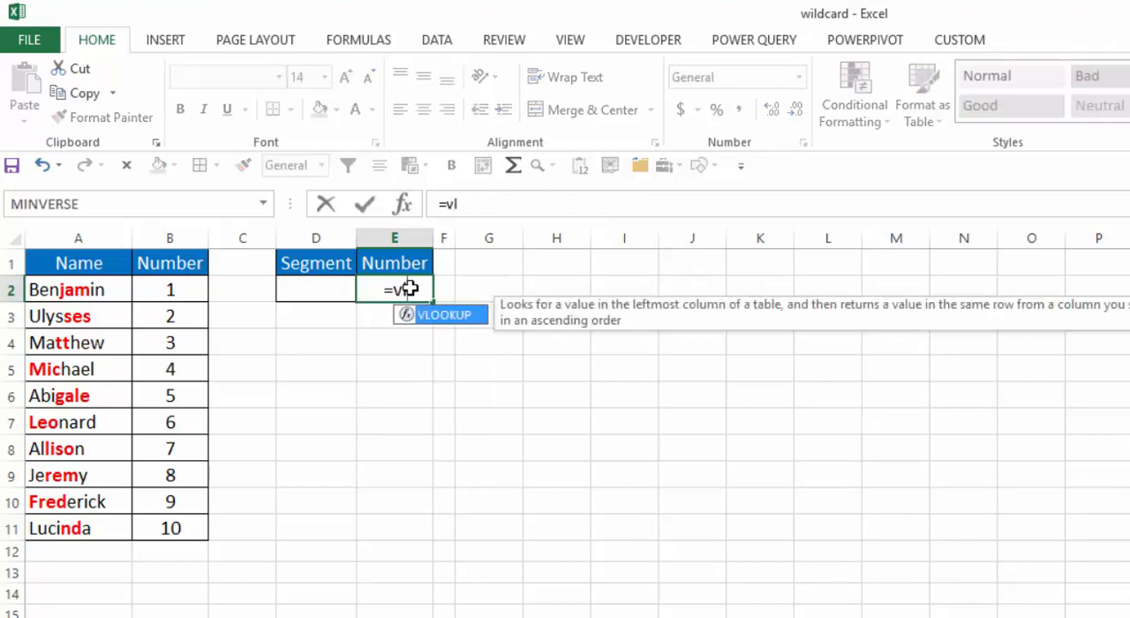
key("Tab")
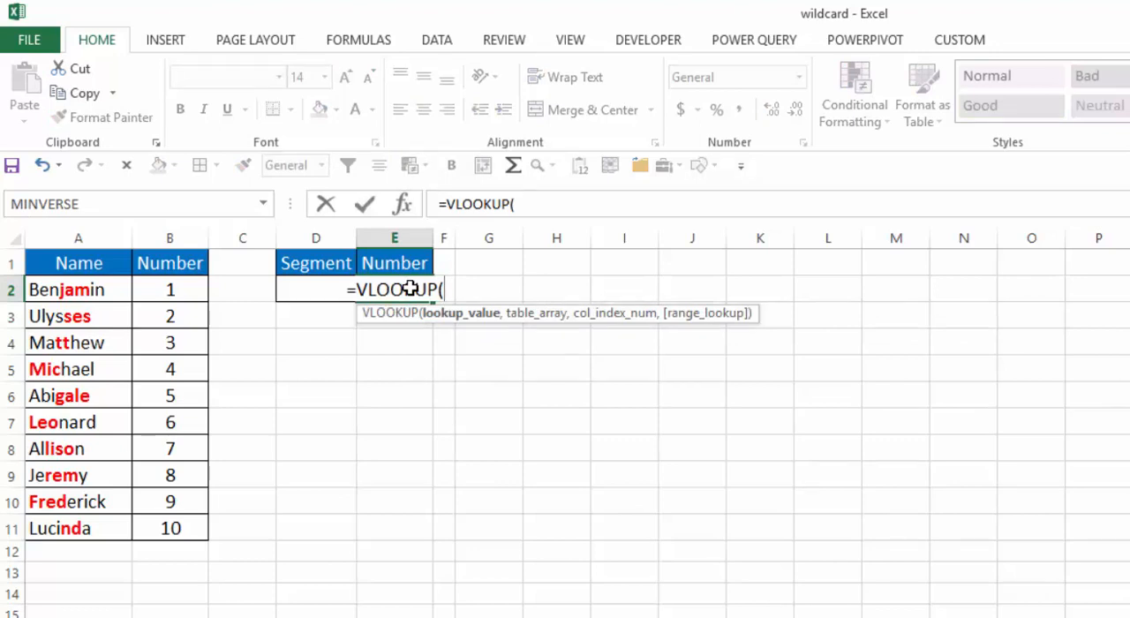
type("\"*\"")
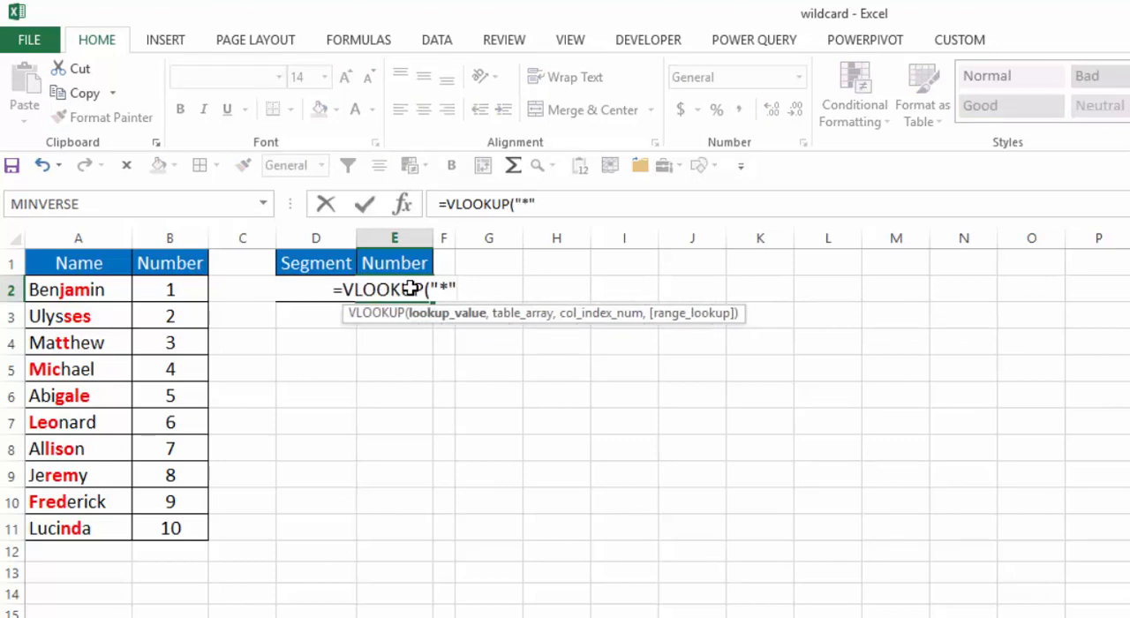
type("&")
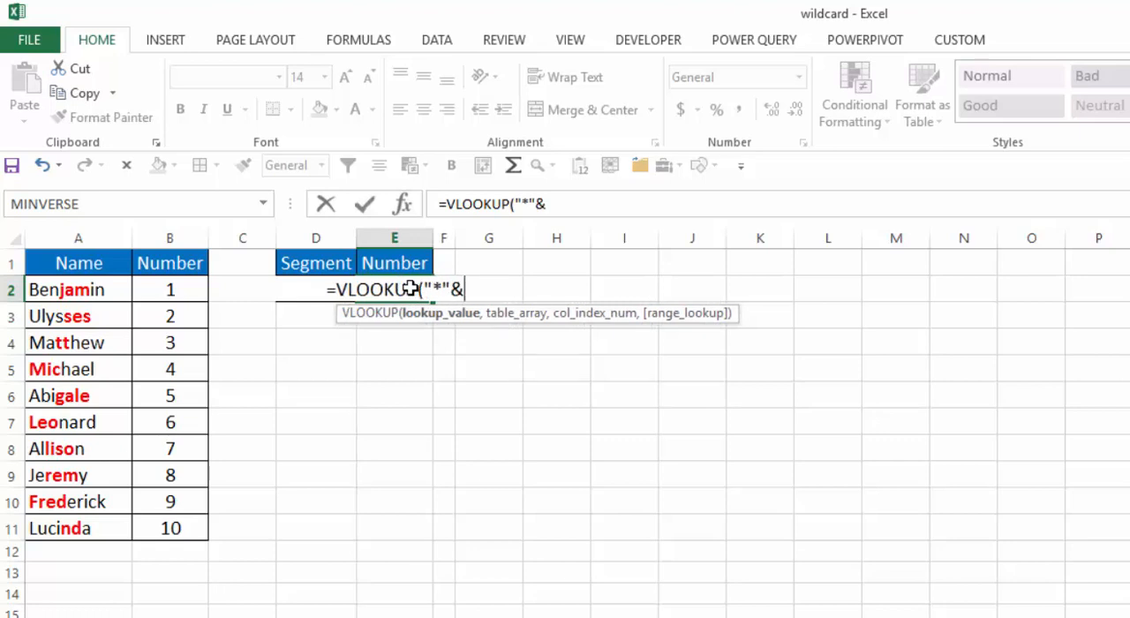
type("D2&")
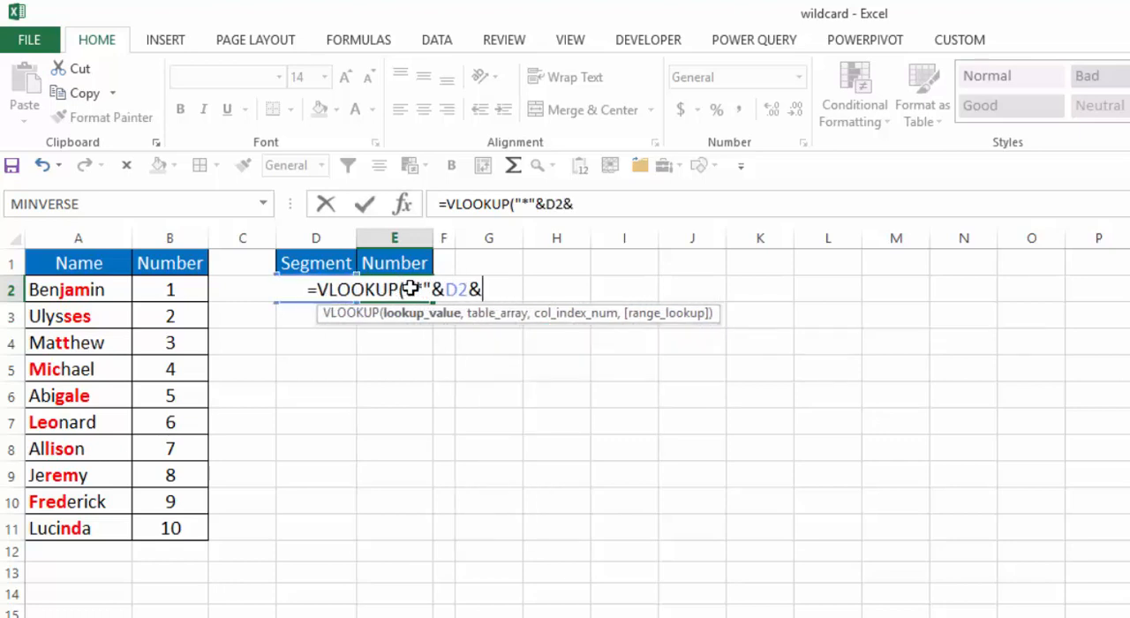
type("\"*\"")
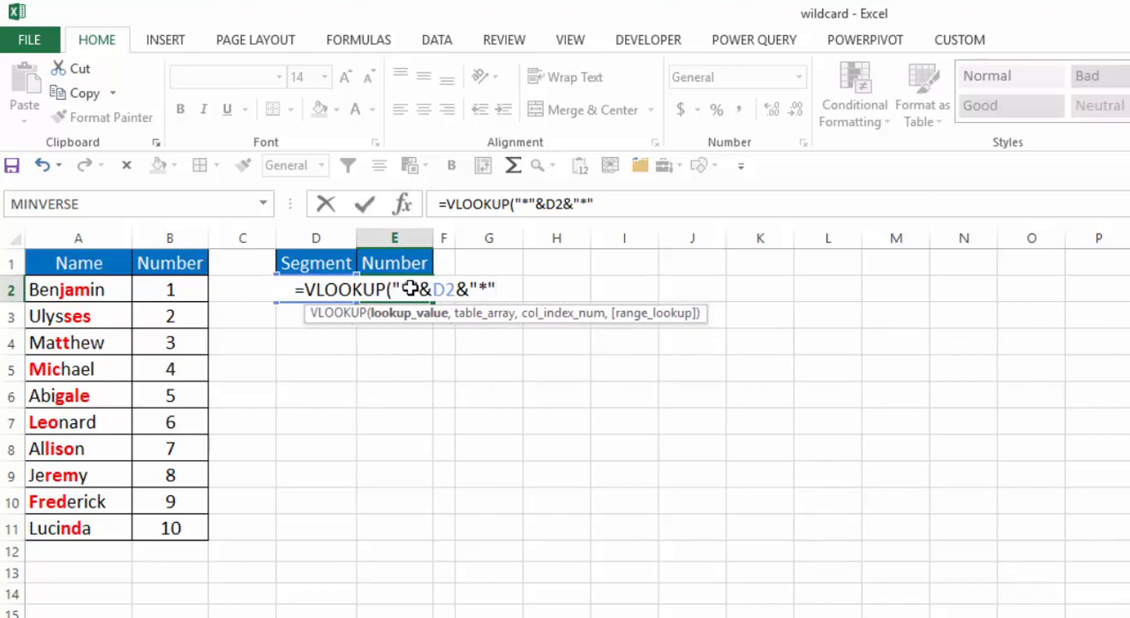
type(",")
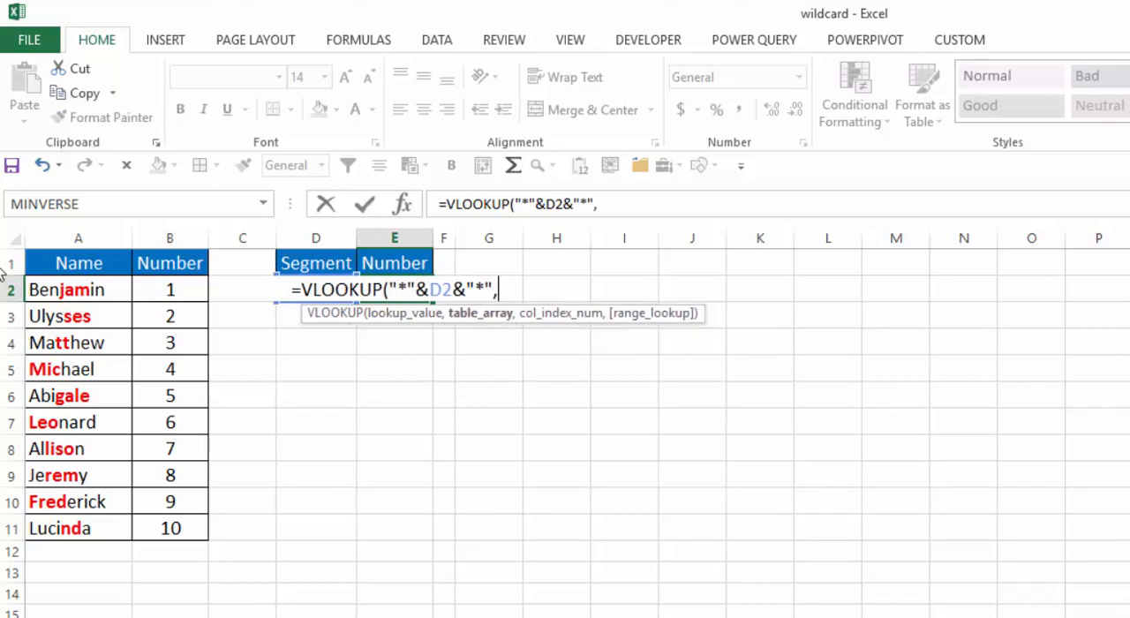
left_click_drag(55, 290, 170, 522)
type(",")
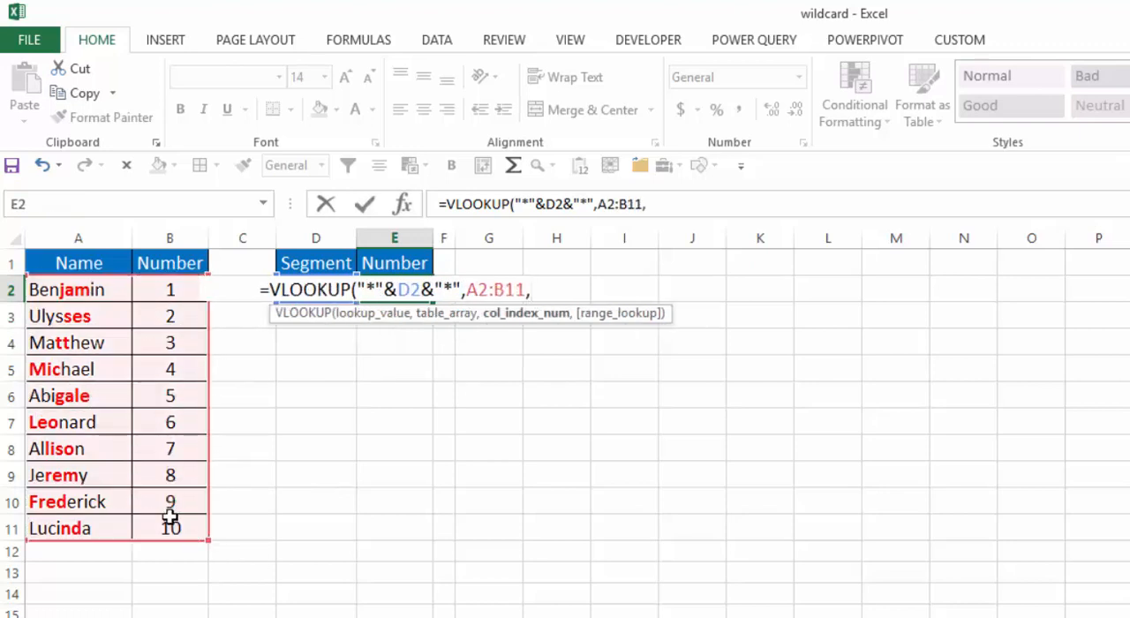
type("2,")
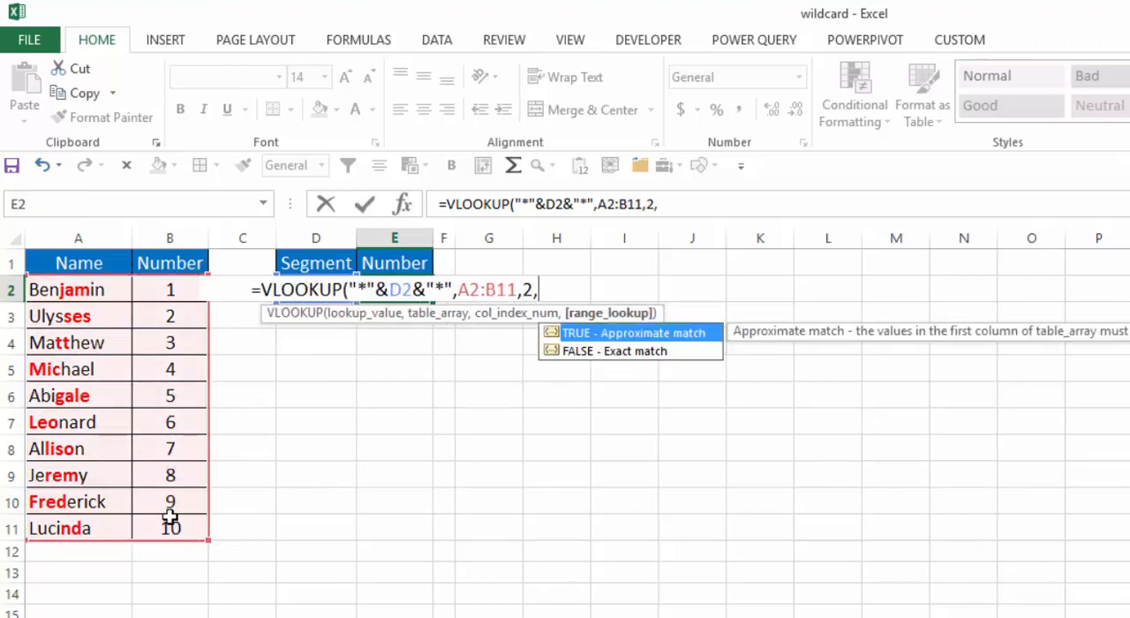
type("0)")
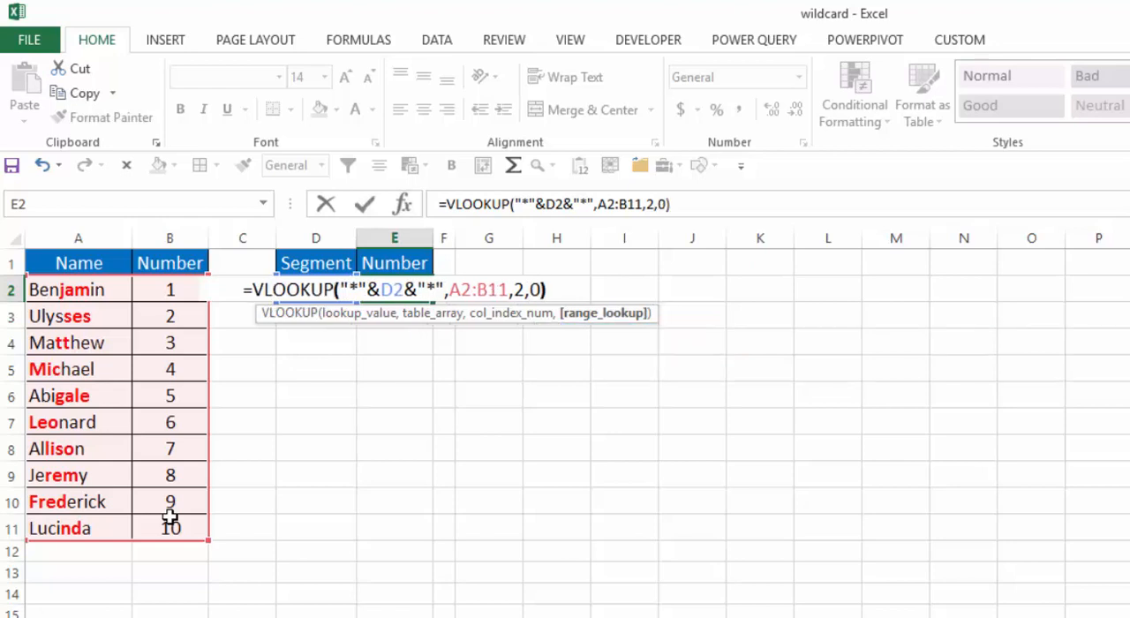
key("Return")
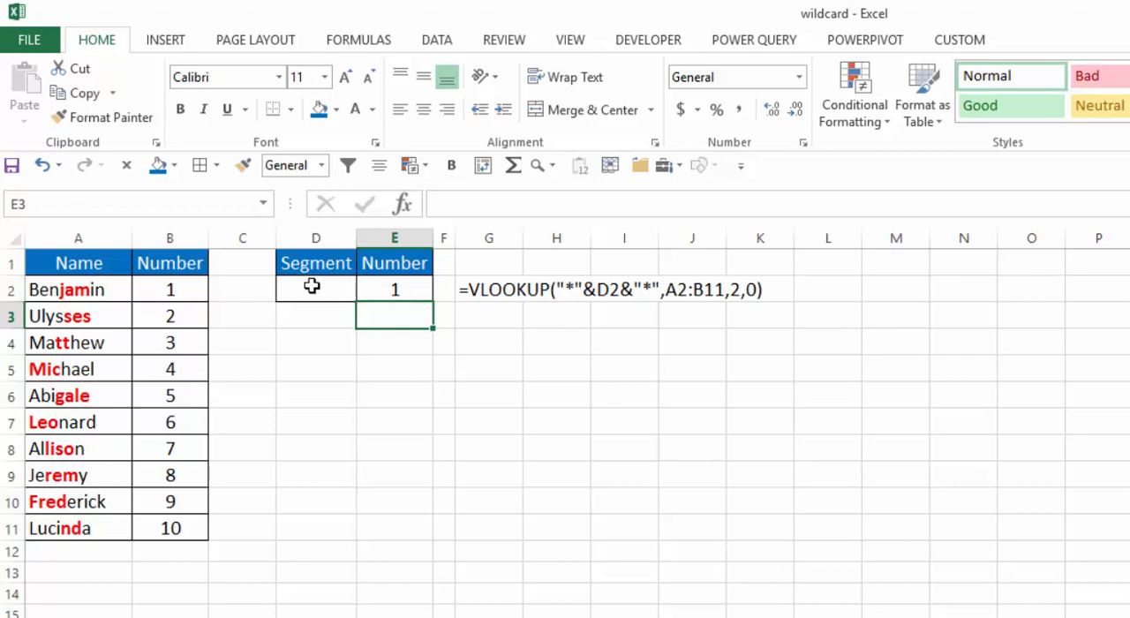
- Test the wildcard lookup by choosing the segments tt, liso and finally fred in Segment cell D2
left_click(384, 297)
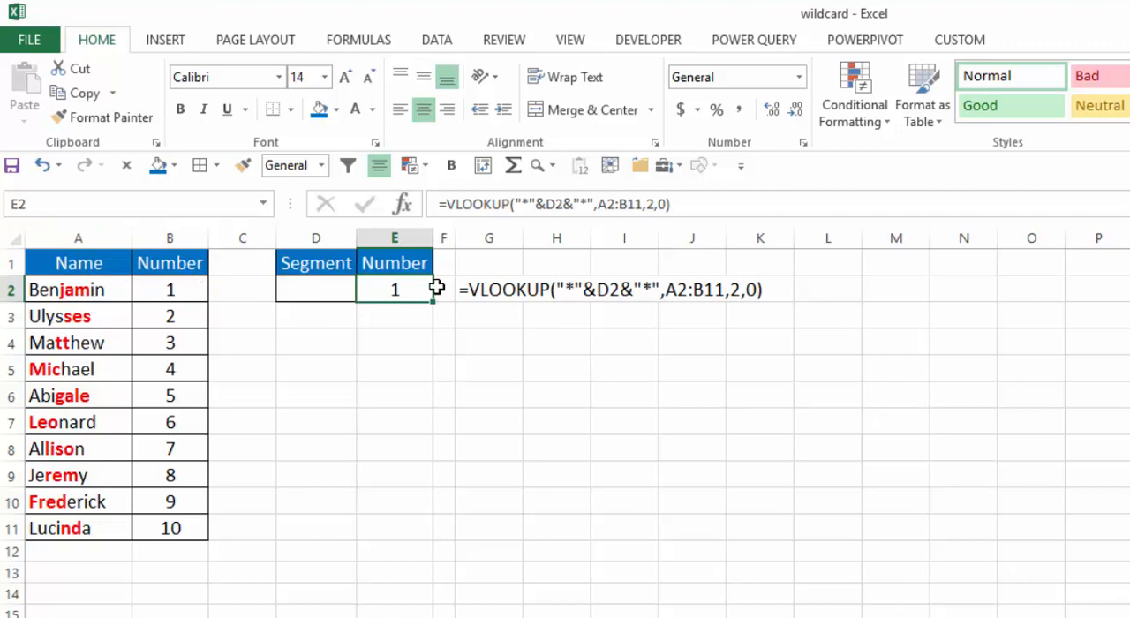
left_click(304, 291)
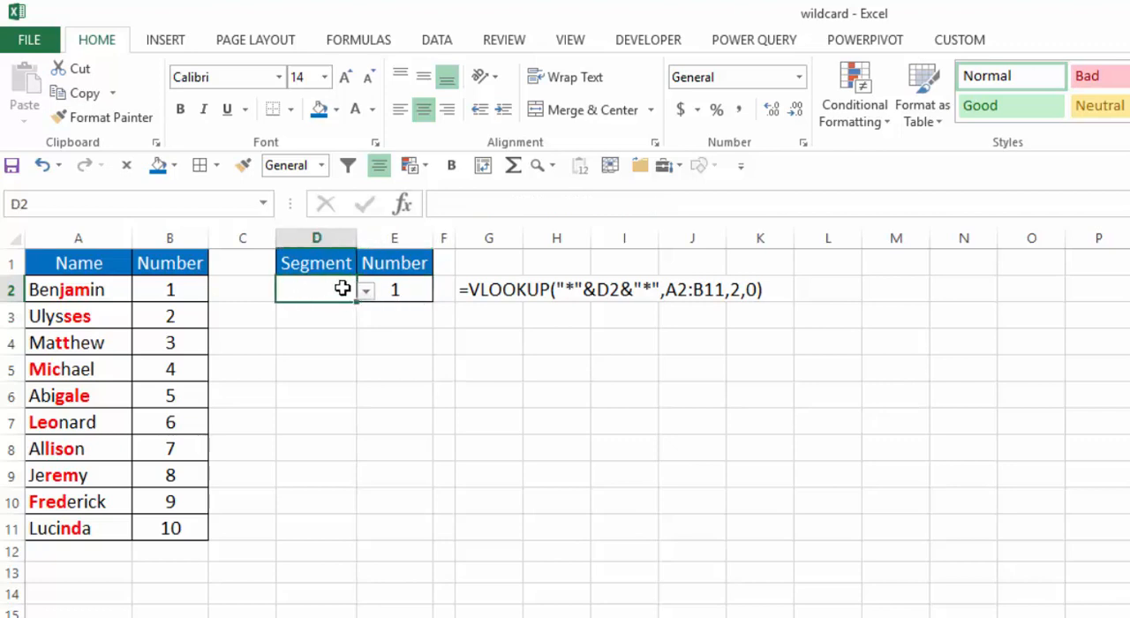
left_click(365, 294)
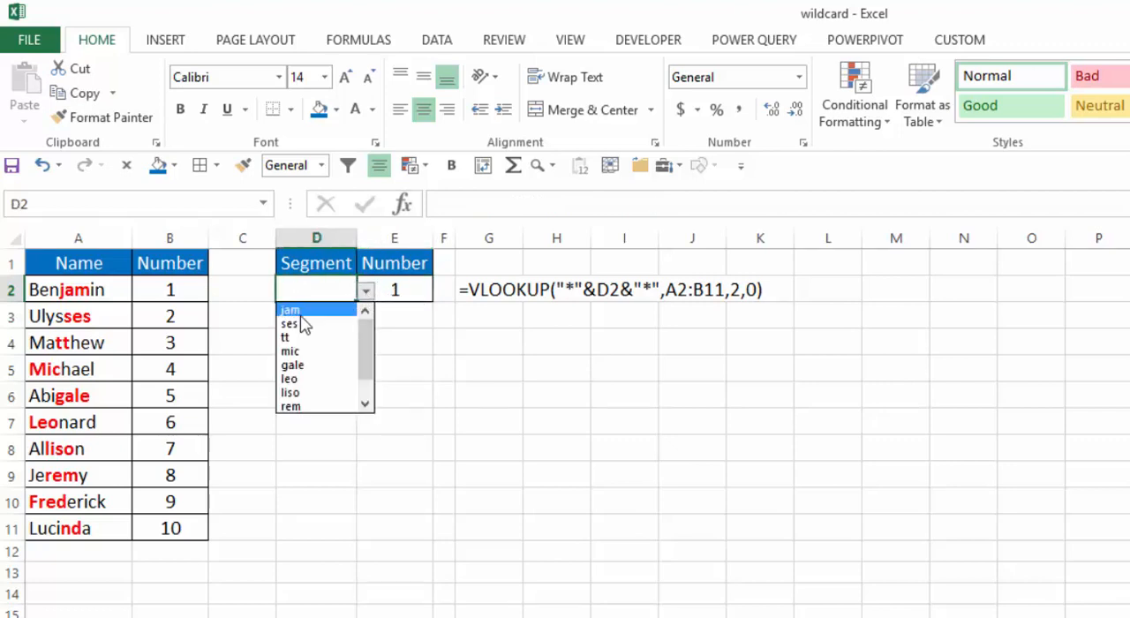
left_click(286, 337)
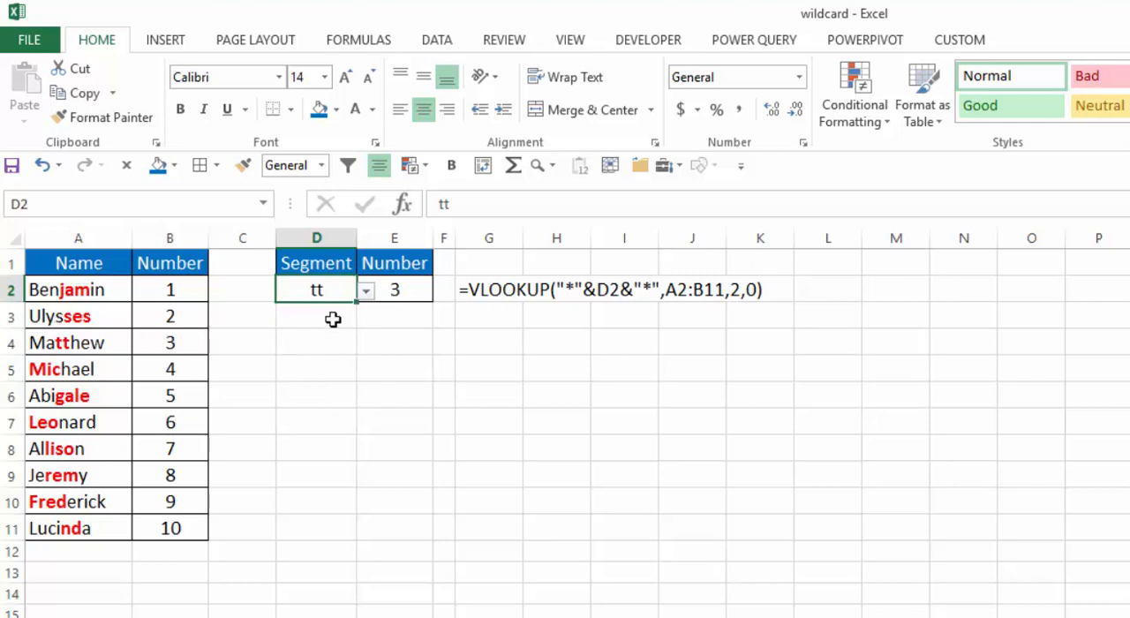
left_click(365, 291)
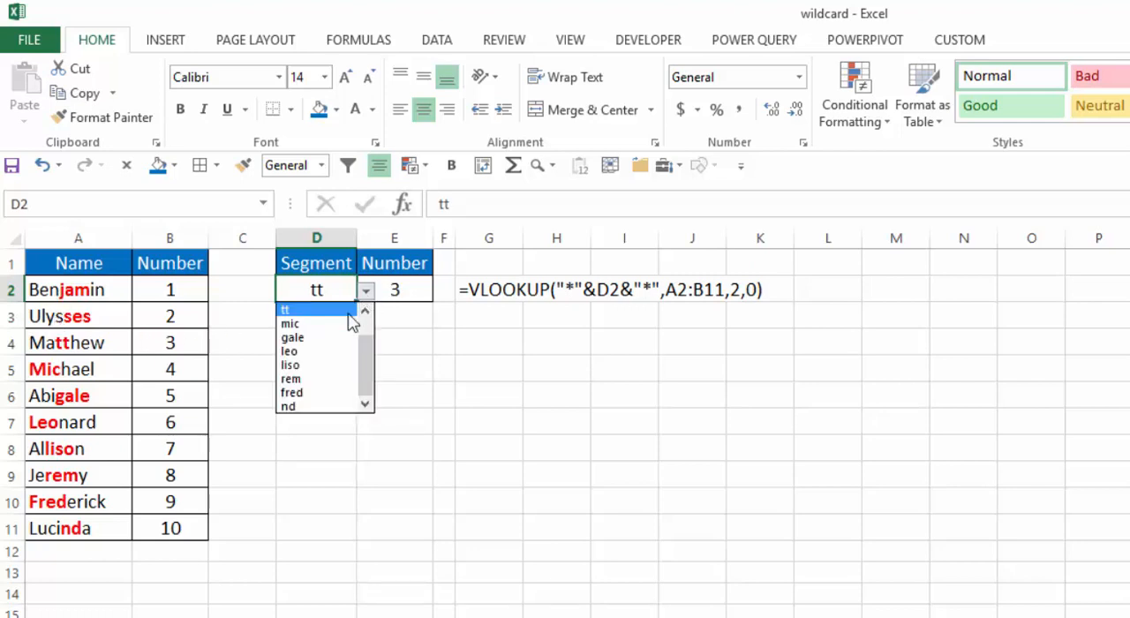
left_click(300, 366)
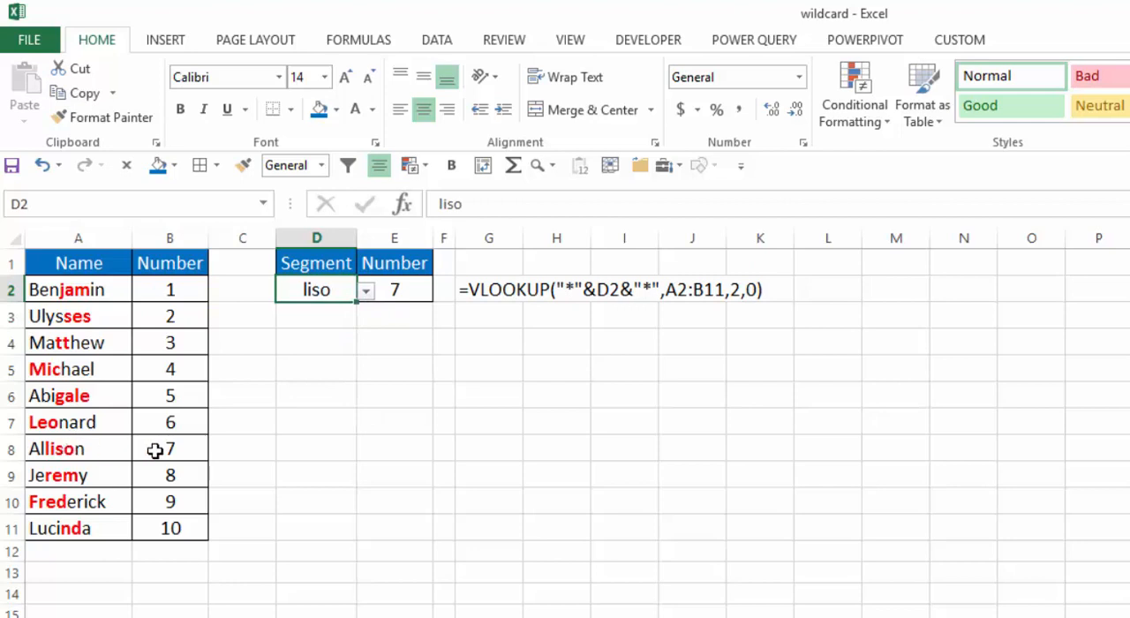
left_click(365, 291)
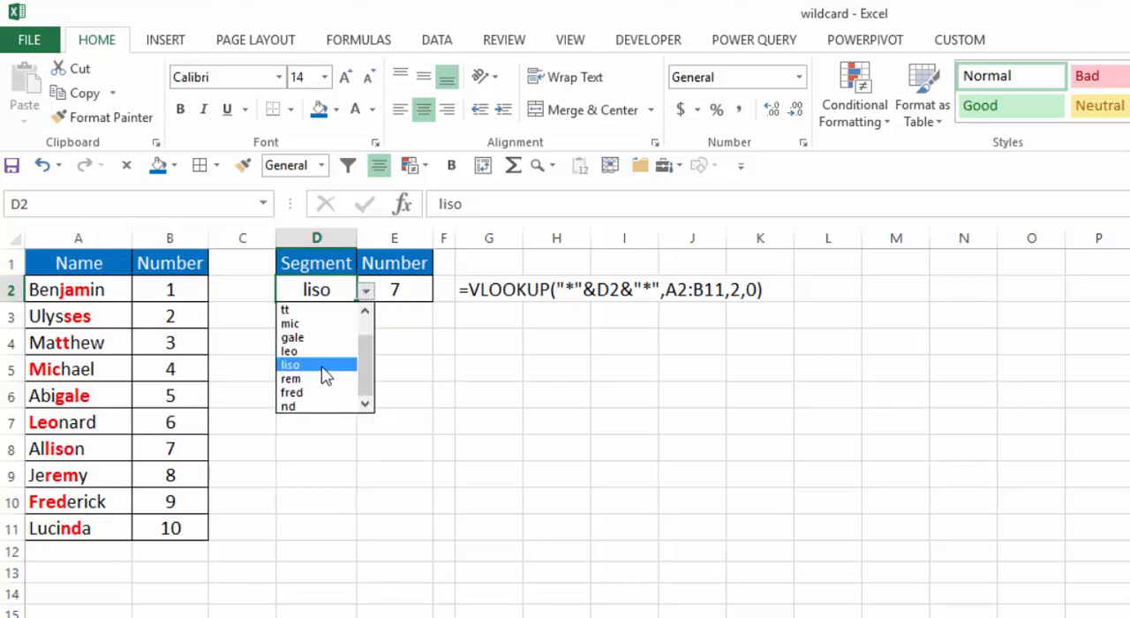
left_click(300, 392)
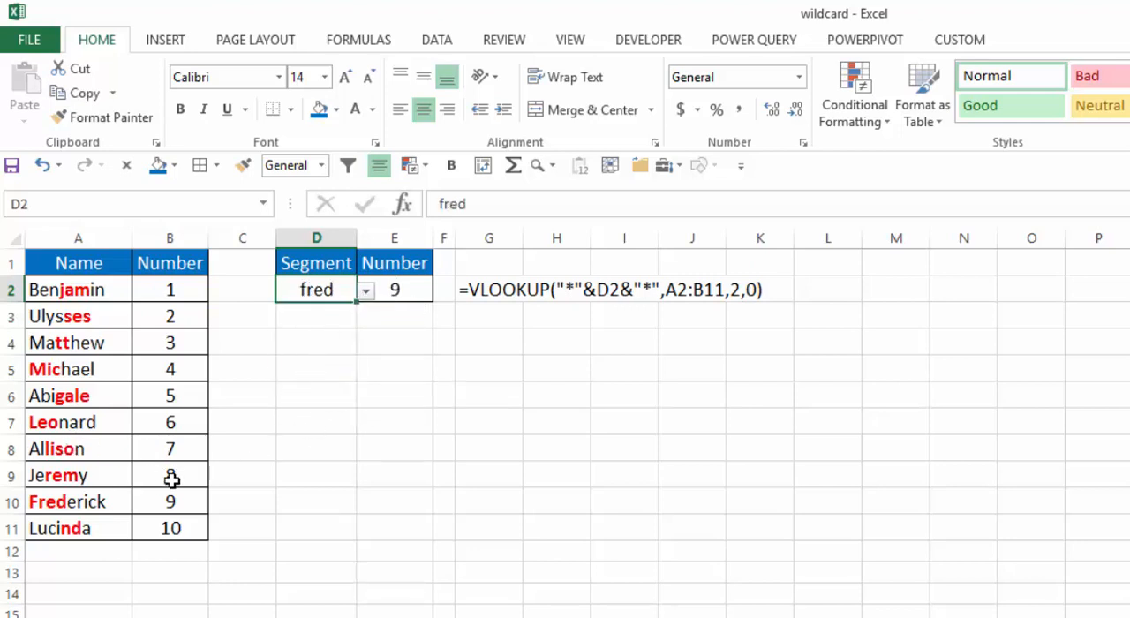